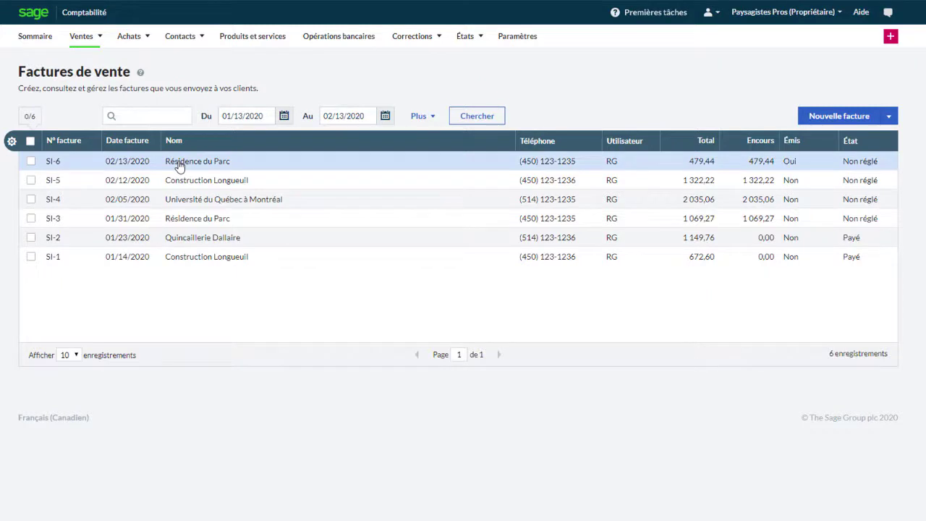
Start a credit note from the unpaid Résidence du Parc sales invoice SI-6, with the credit date 02/13/2020.
left_click(179, 165)
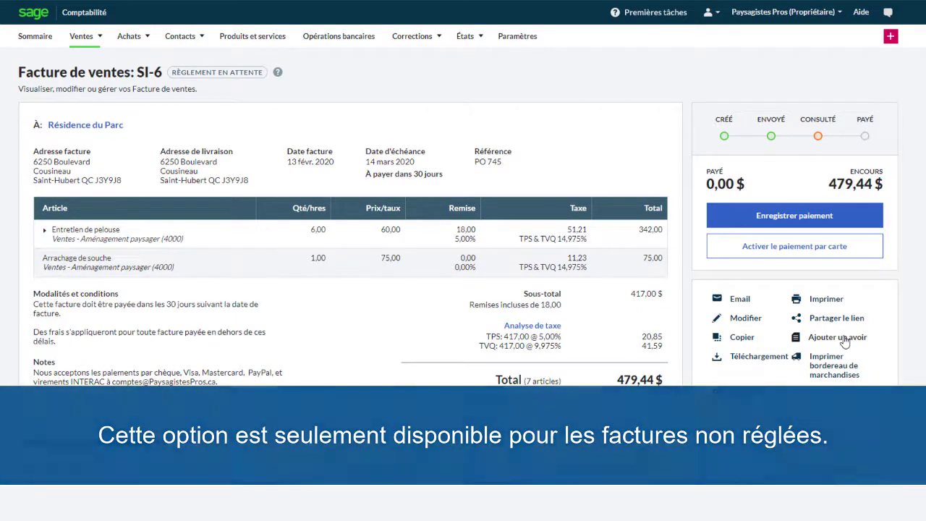
left_click(837, 337)
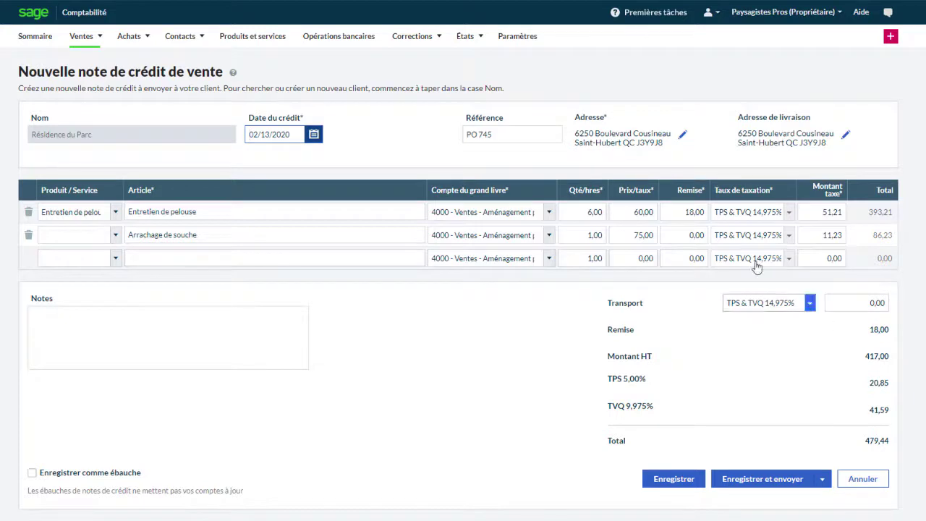
left_click(314, 134)
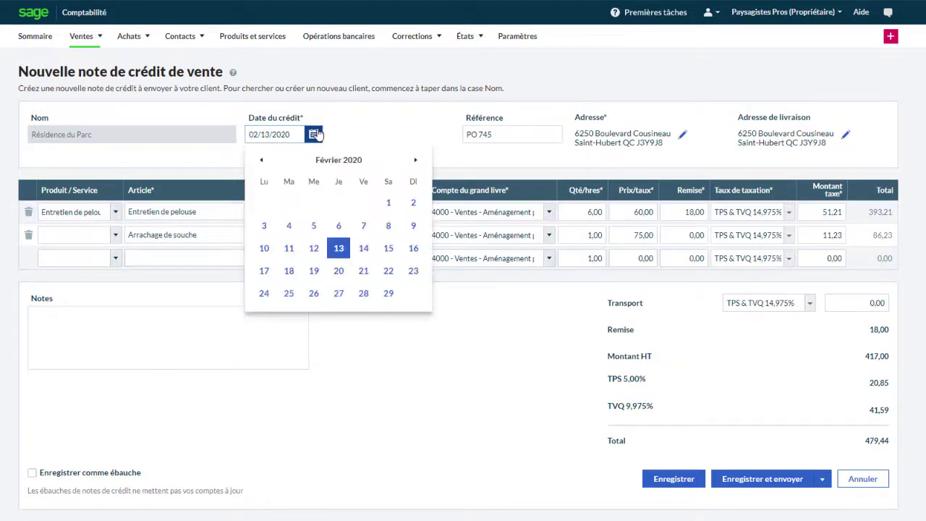
left_click(340, 249)
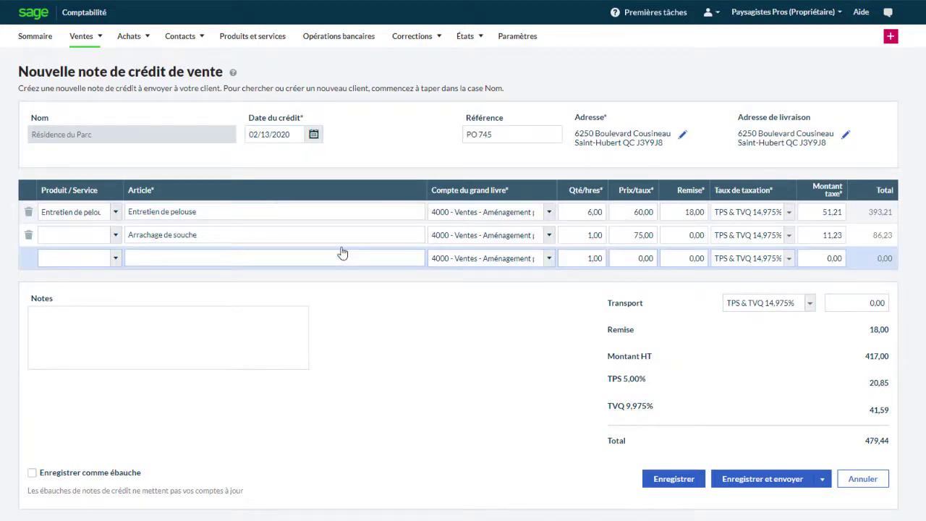
Replace the credit note's reference with the invoice number SI-6.
left_click(494, 135)
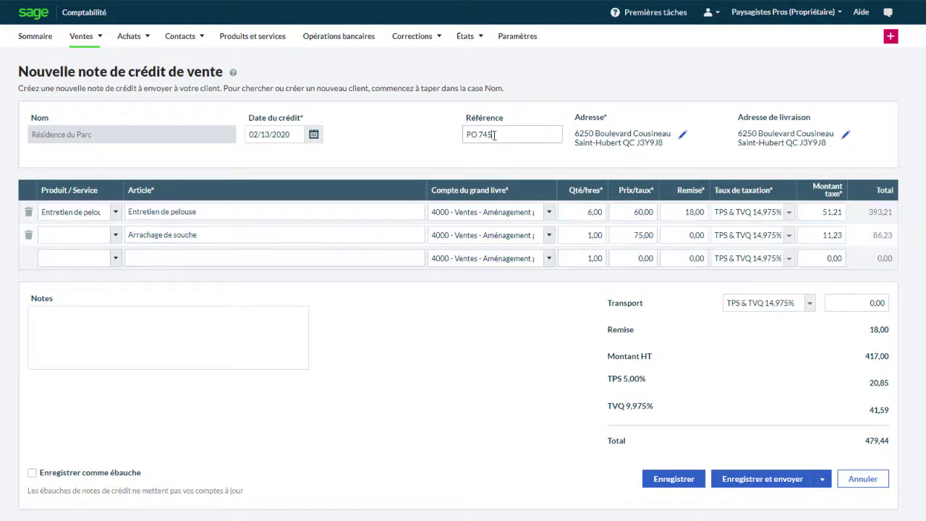
left_click_drag(494, 135, 435, 139)
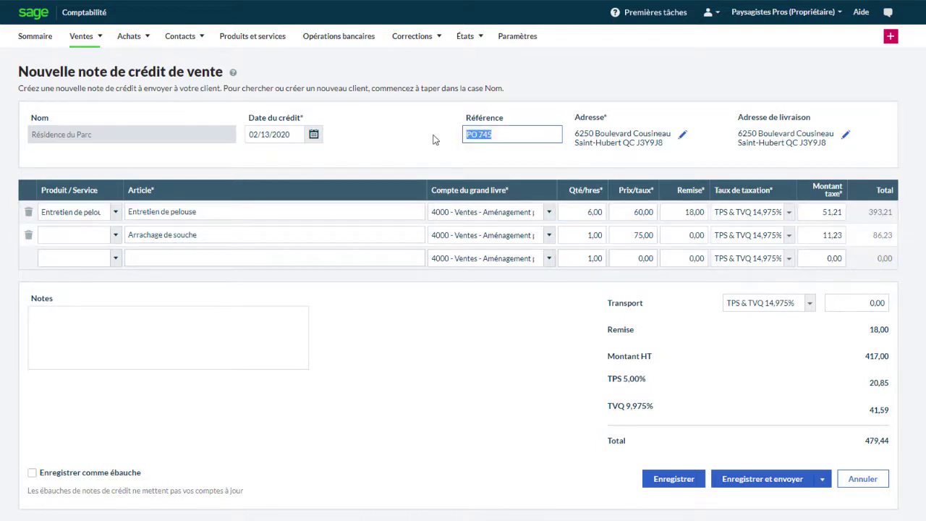
type("SH")
type("-6")
Set the Entretien de pelouse line to a quantity of 2 and a discount of 5%.
left_click(587, 211)
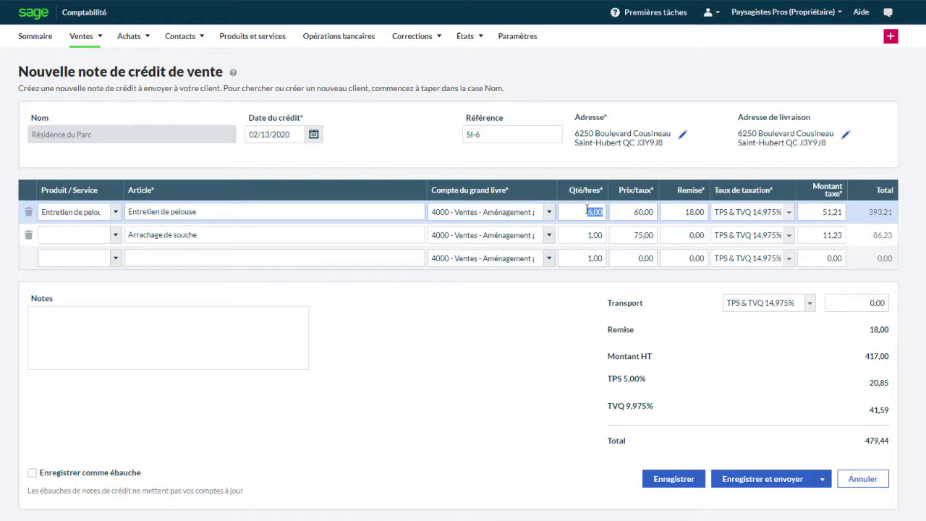
type("2")
key("Tab")
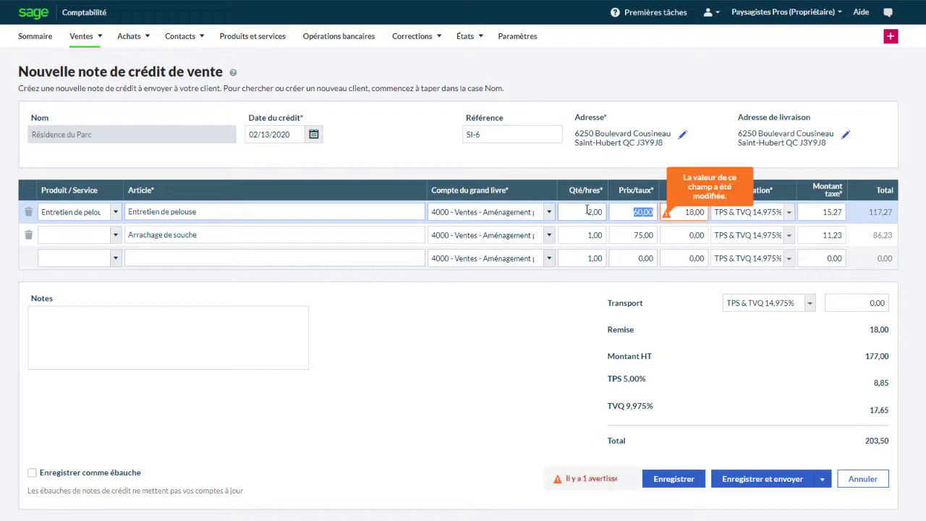
left_click(696, 212)
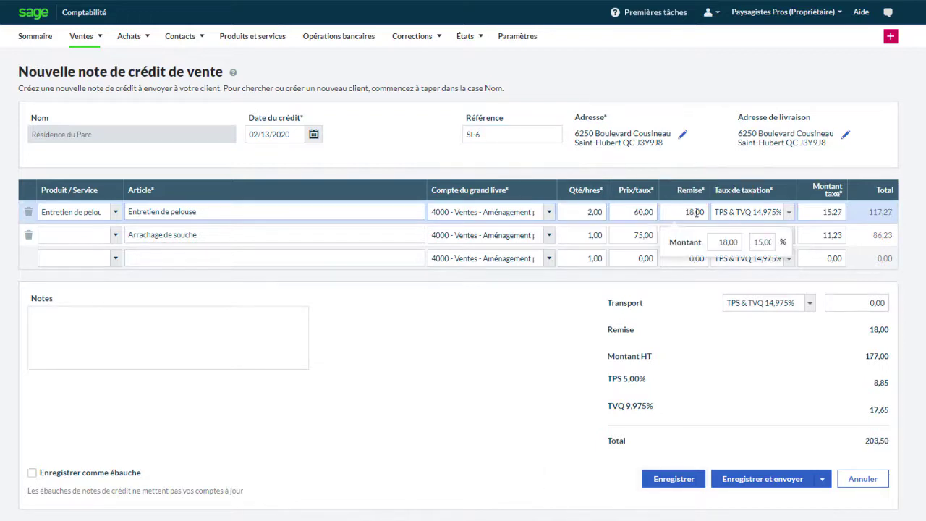
left_click(766, 243)
type("5")
key("Tab")
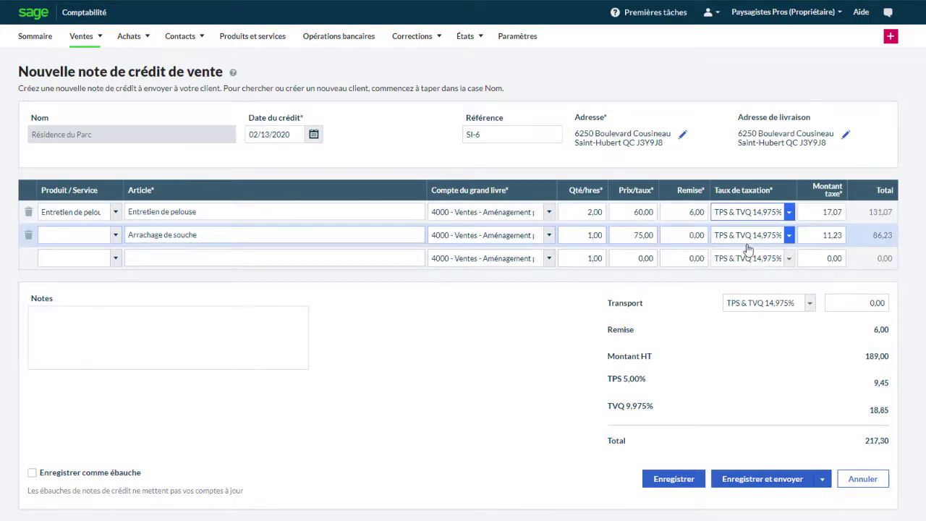
Remove the Arrachage de souche line, then save the credit note and email it to the customer.
left_click(29, 238)
left_click(29, 236)
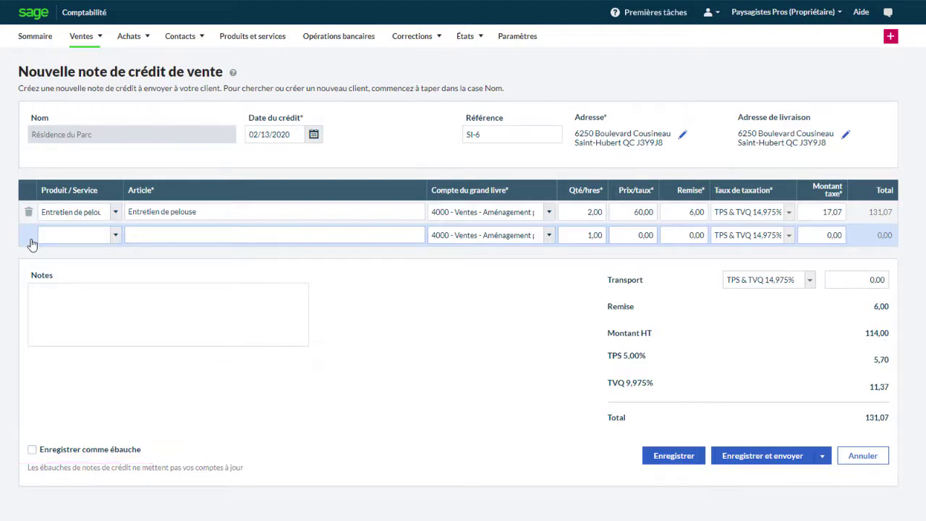
left_click(828, 456)
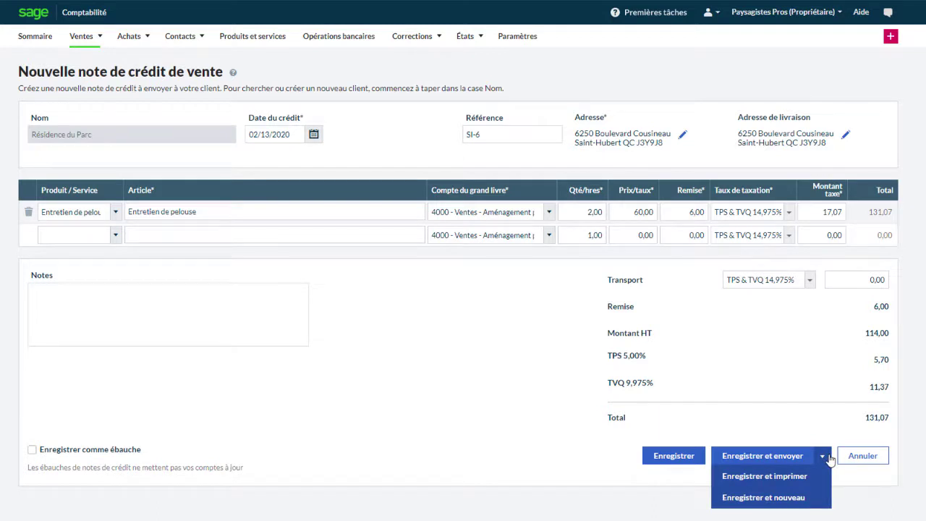
left_click(782, 456)
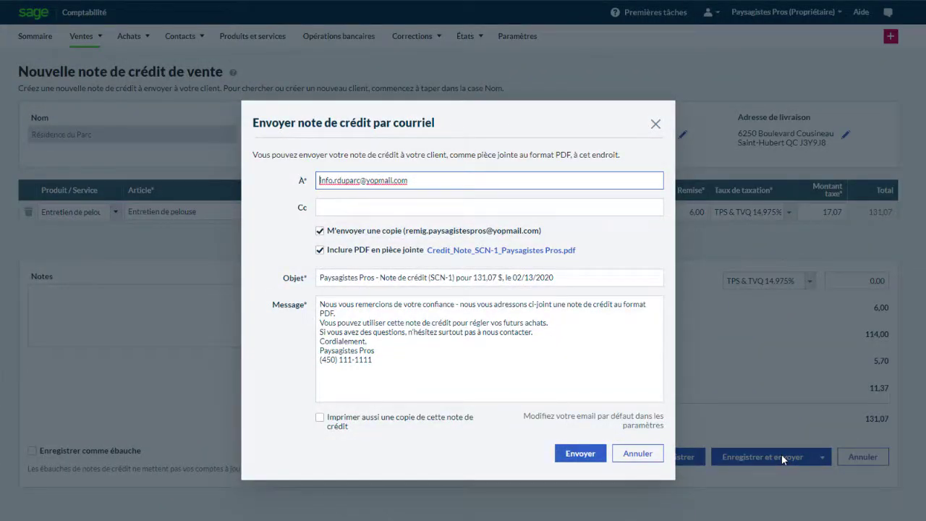
left_click(593, 454)
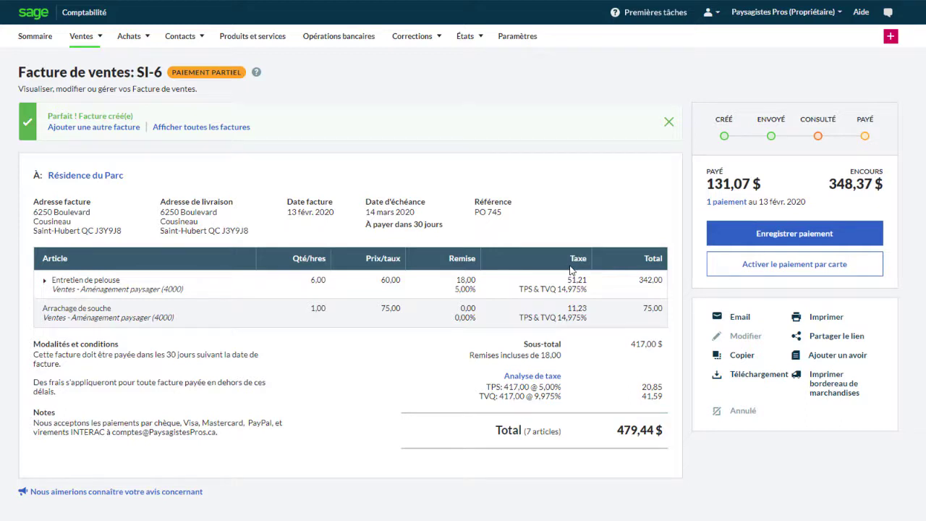
Create a new standalone sales credit note for the customer Quincaillerie Dallaire.
mouse_move(85, 39)
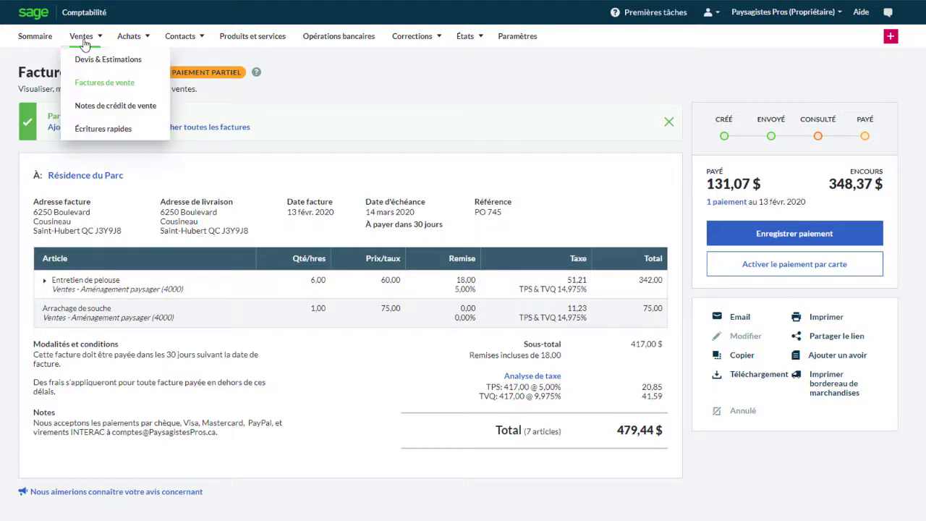
left_click(95, 110)
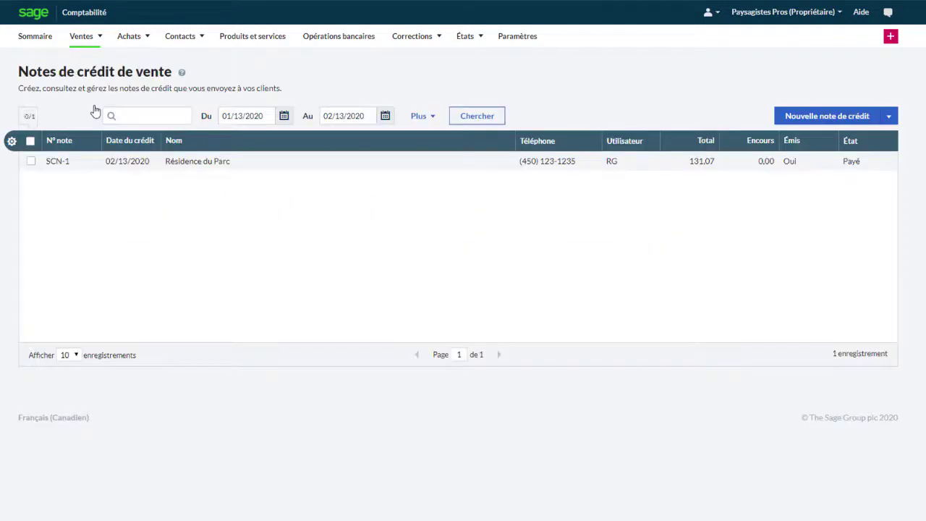
left_click(808, 118)
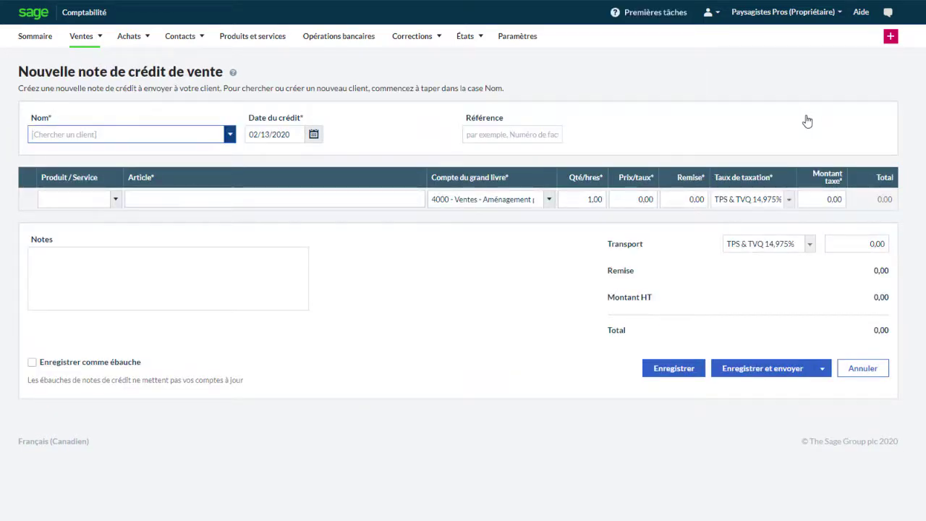
left_click(228, 138)
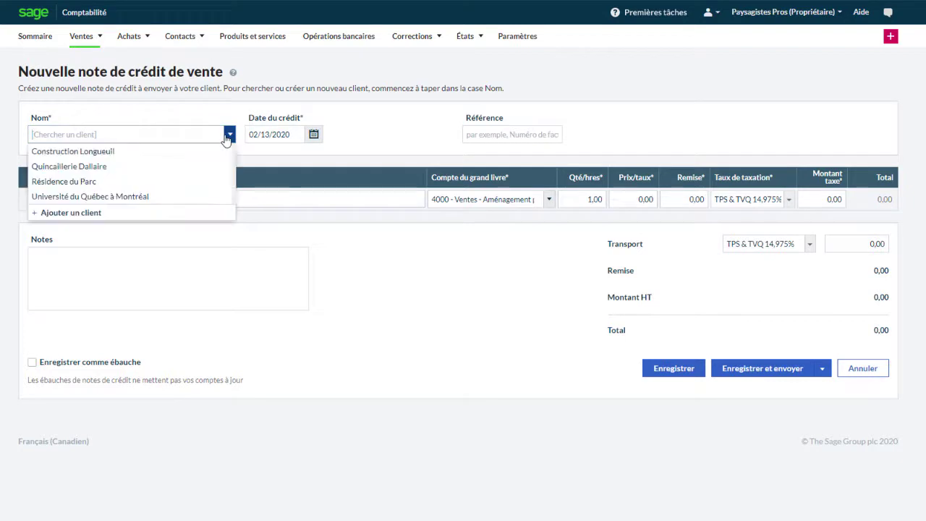
left_click(213, 166)
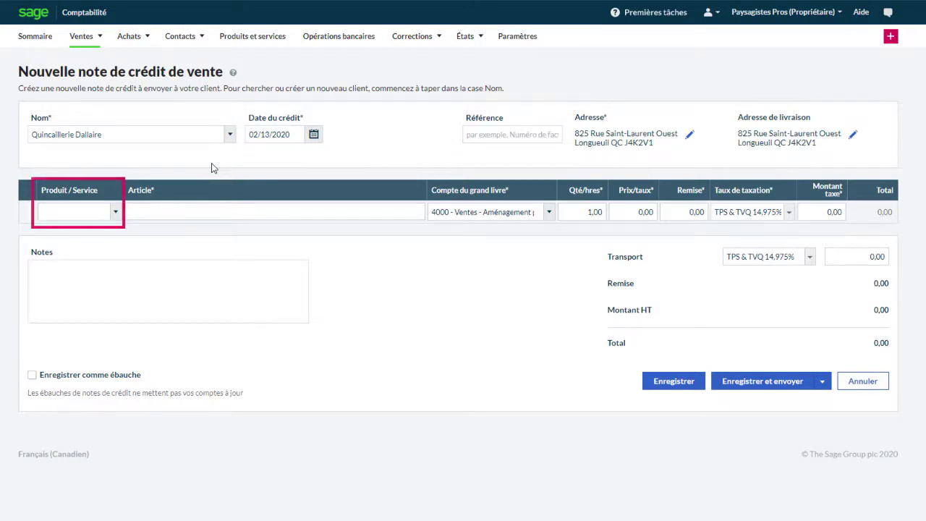
Add the item "Jardinière endommagée" at a price of 35, then save and email the credit note.
left_click(221, 205)
type("Jardi")
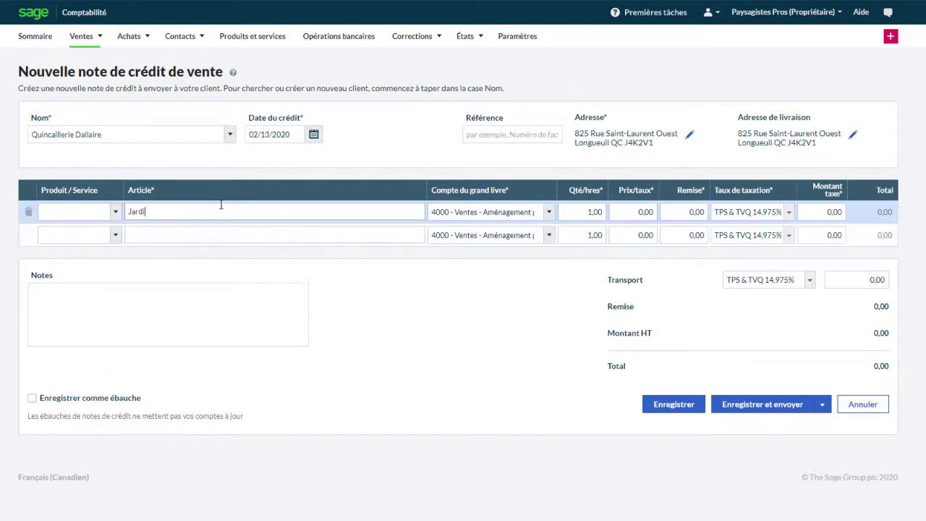
type("nière endommagée")
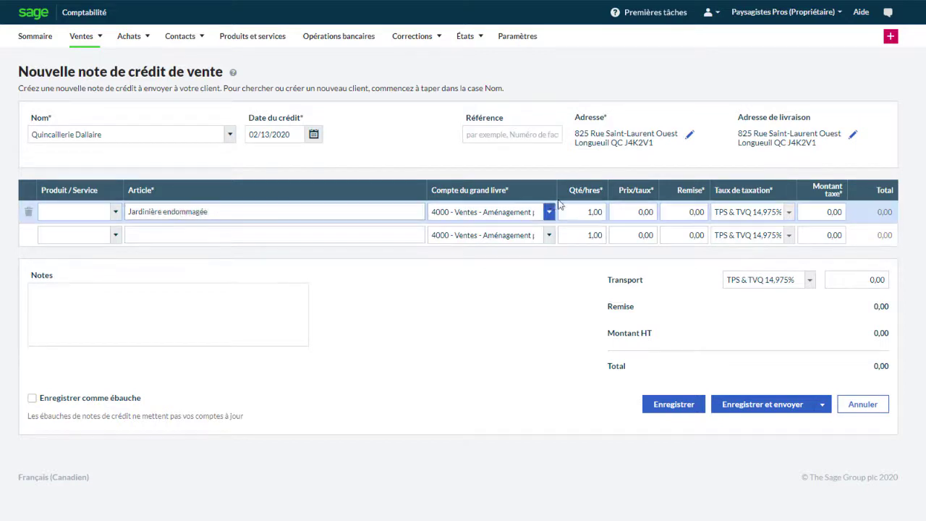
left_click(646, 212)
type("35")
left_click(646, 262)
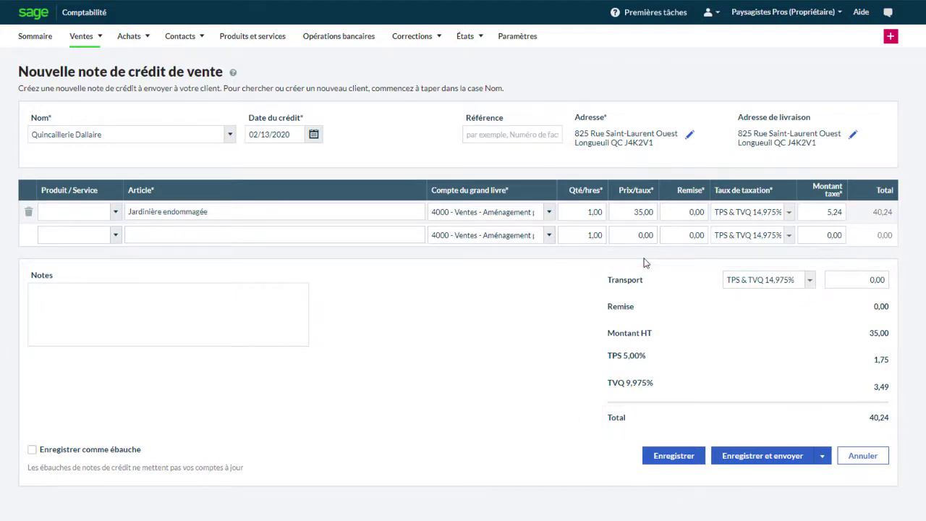
left_click(789, 455)
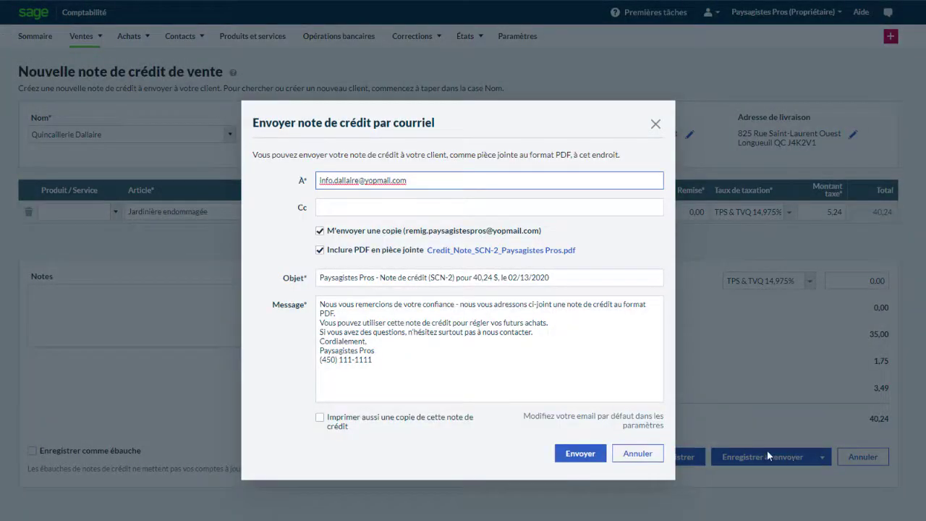
left_click(579, 454)
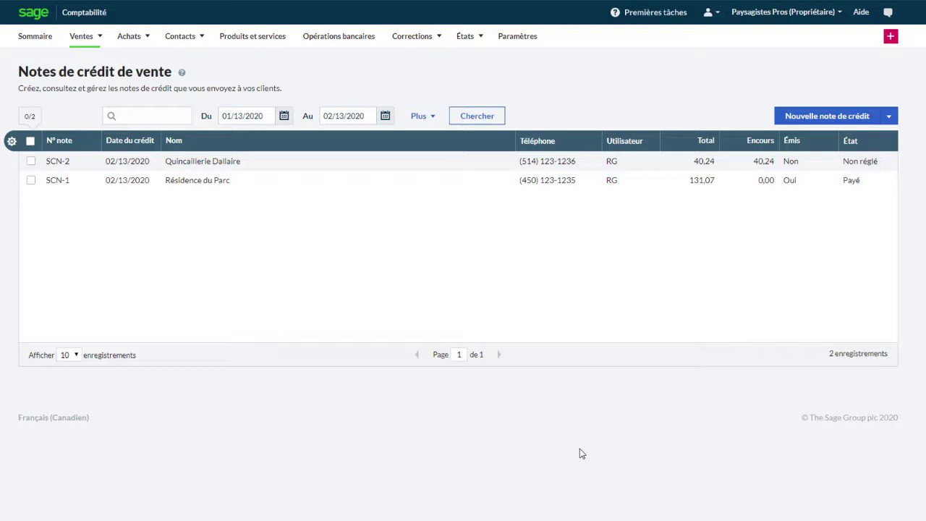
Start a credit note from the unpaid supplier invoice of Les paysagistes (dépôt) dated 02/13/2020.
left_click(129, 39)
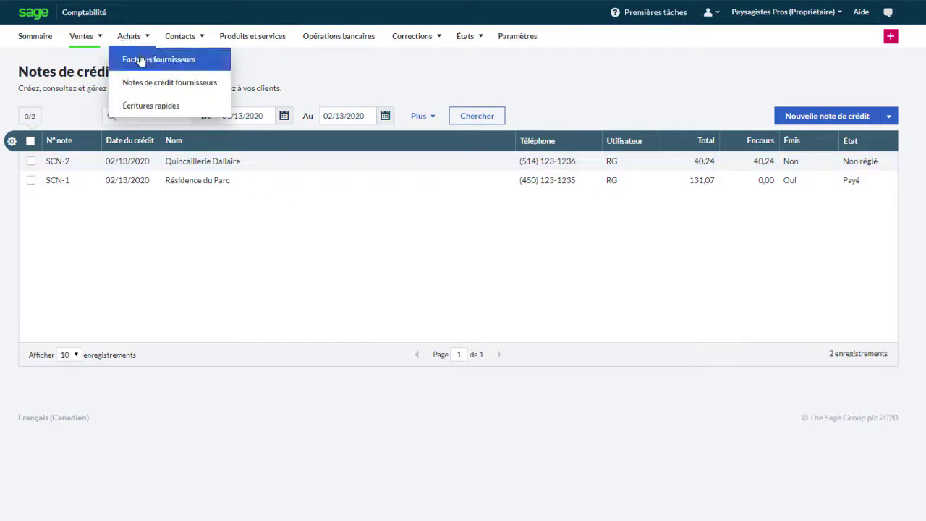
left_click(141, 59)
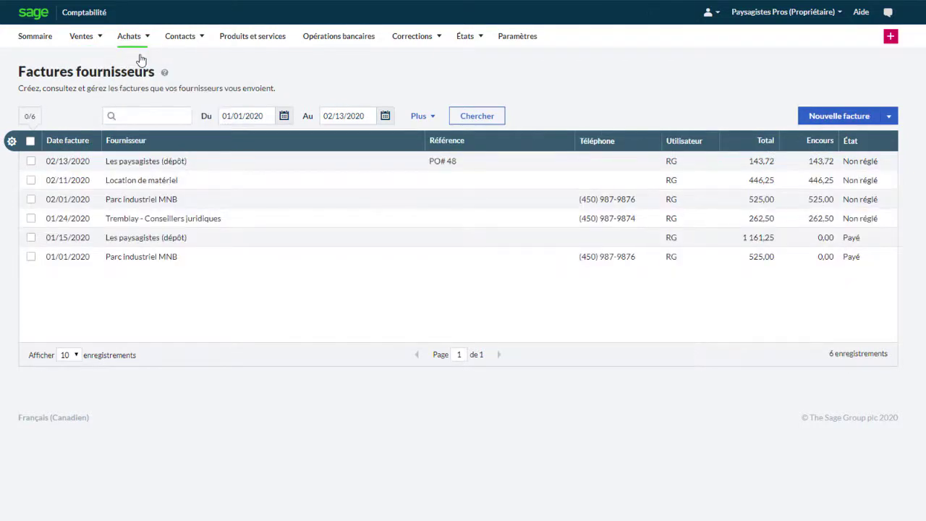
left_click(150, 165)
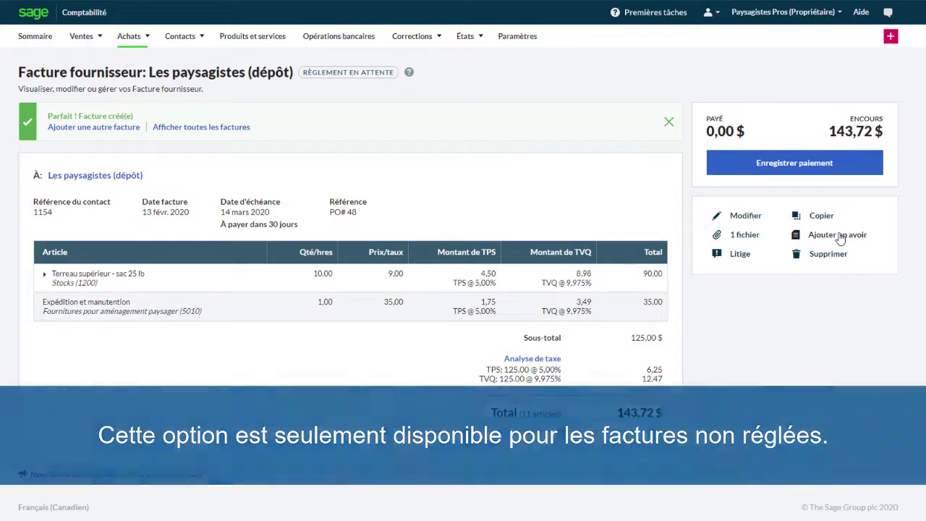
left_click(839, 238)
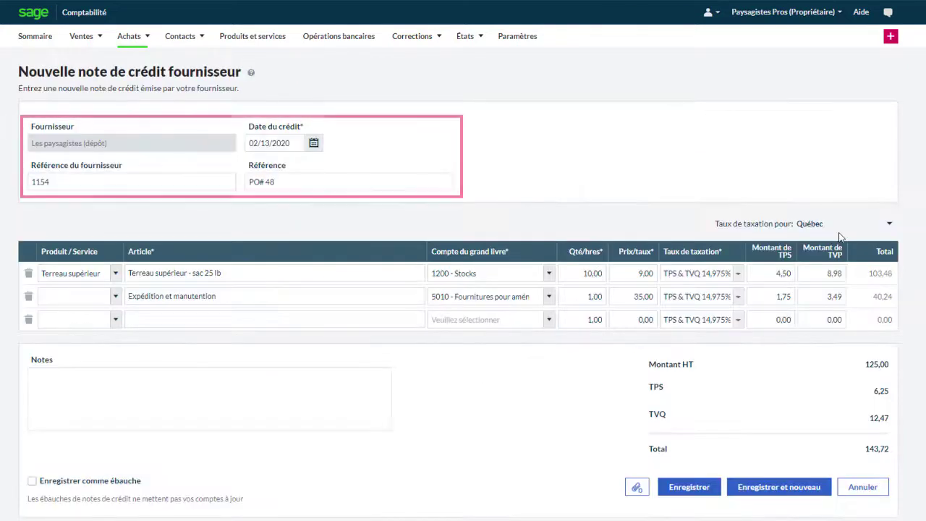
Set the supplier reference of the credit note to NC39.
key("ctrl+a")
type("NC39")
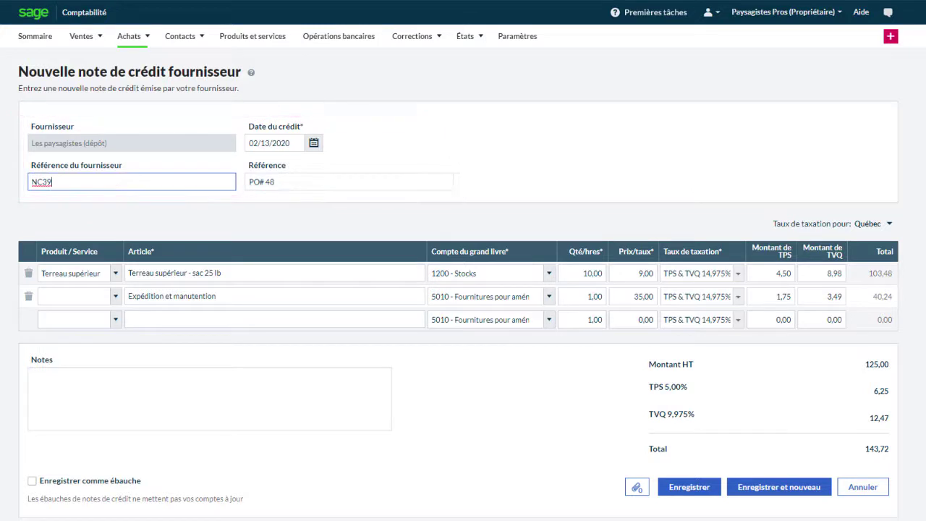
left_click(125, 228)
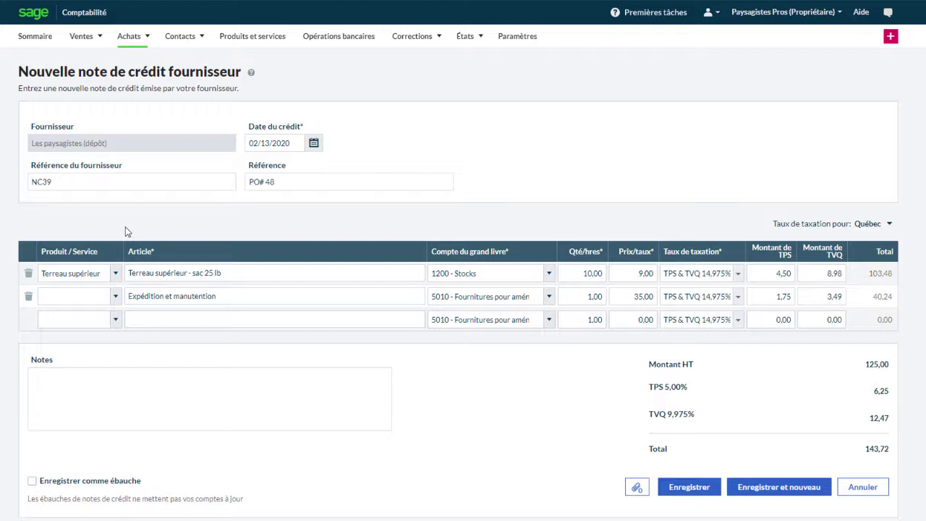
Set the quantity of the Terreau supérieur - sac 25 lb line to 1.
left_click(579, 273)
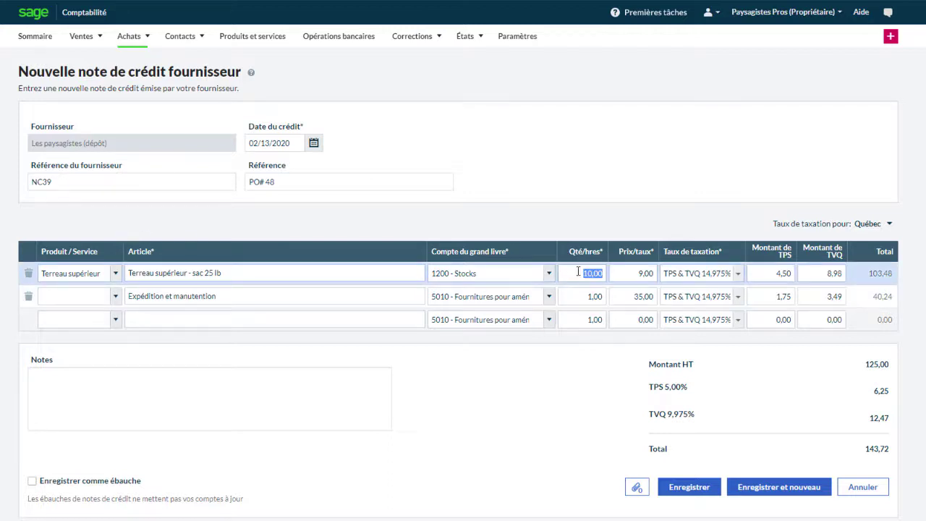
type("1")
key("Tab")
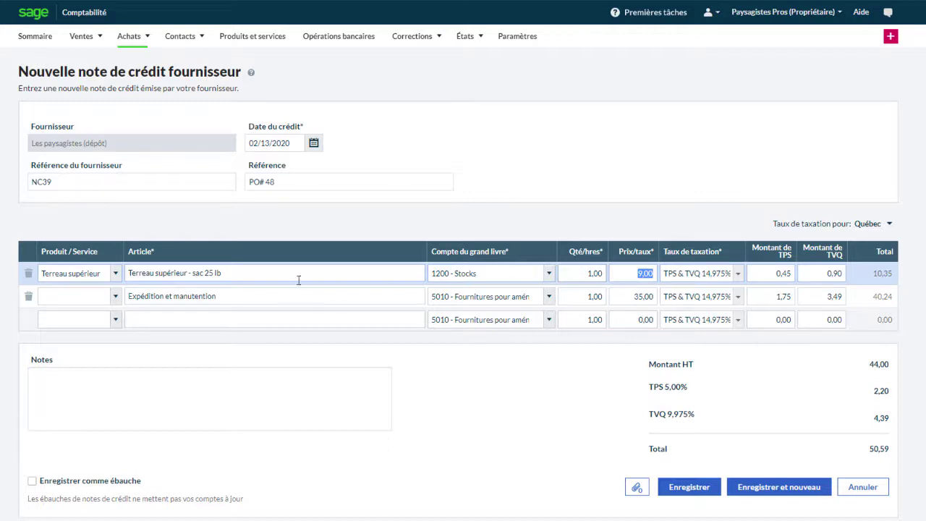
Remove the Expédition et manutention line and save the supplier credit note.
left_click(29, 301)
left_click(28, 301)
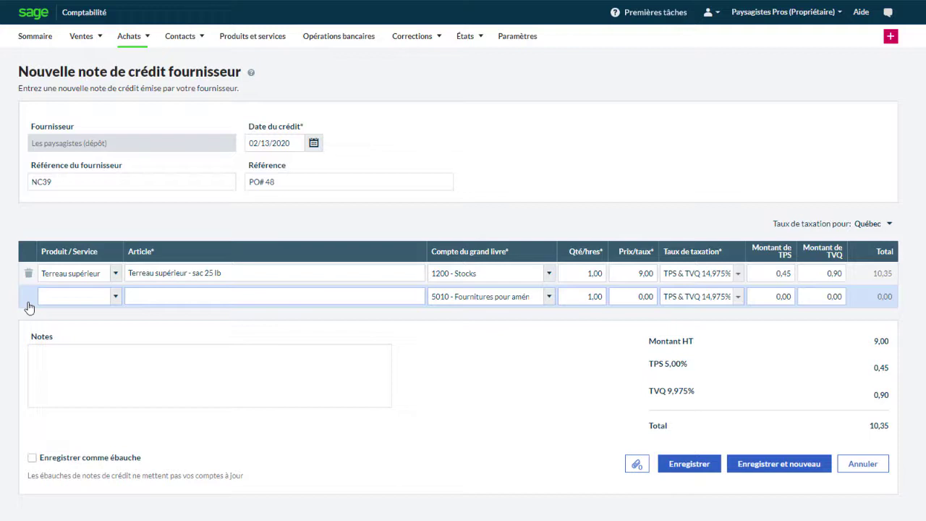
left_click(688, 465)
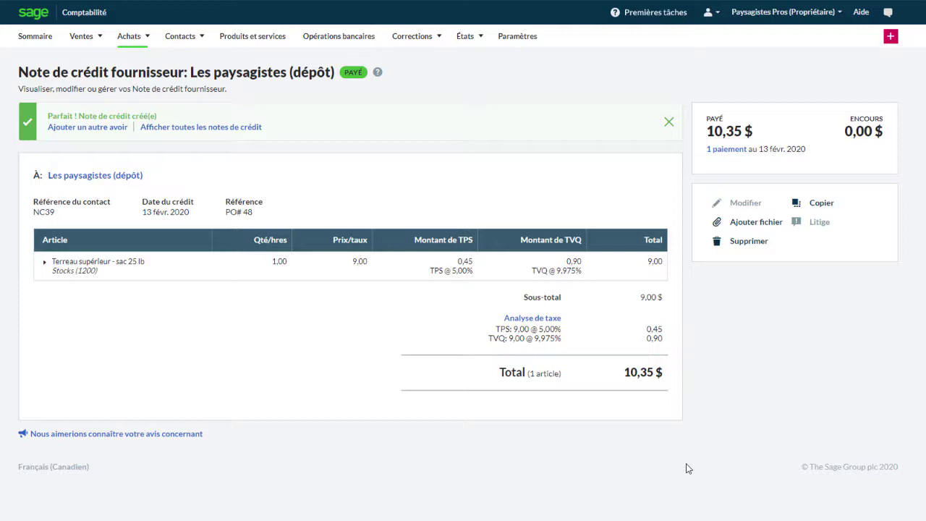
Start a new standalone supplier credit note for Services Commerciaux Bureau en Gros with supplier reference NC9487.
left_click(126, 37)
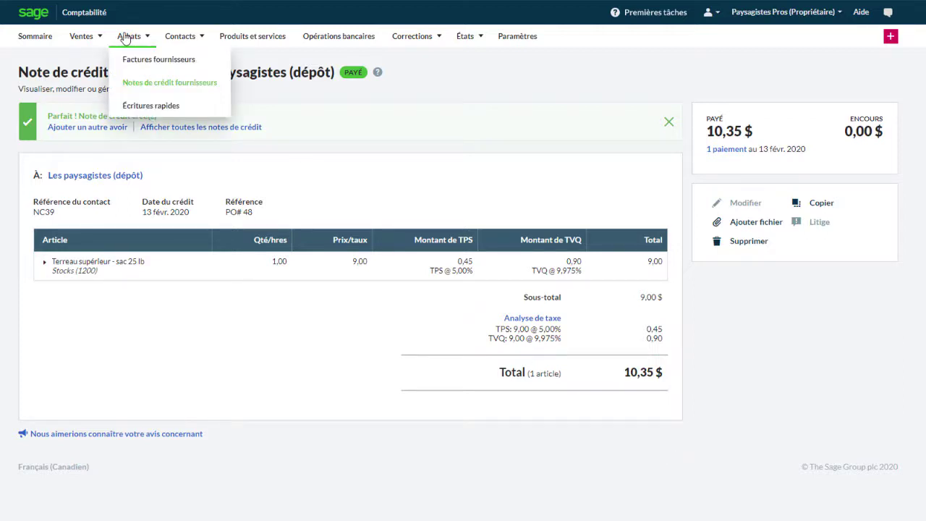
left_click(149, 84)
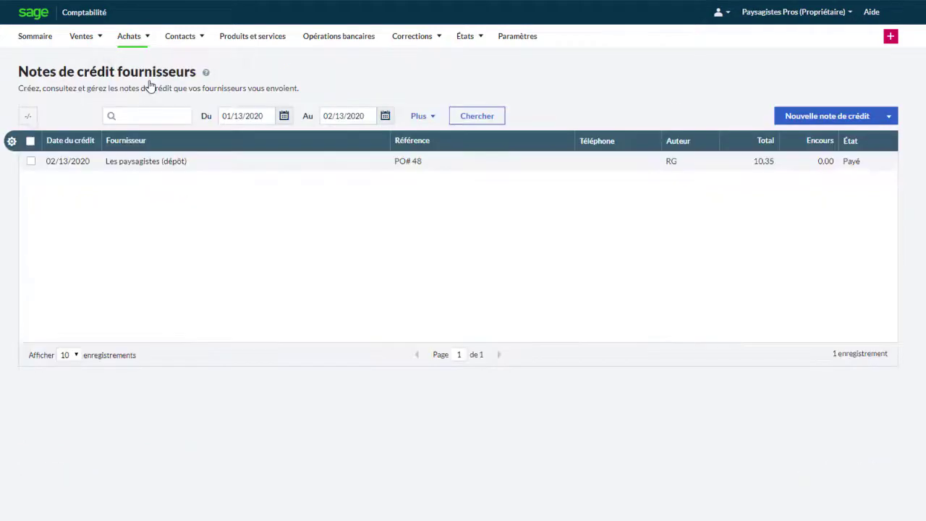
left_click(799, 118)
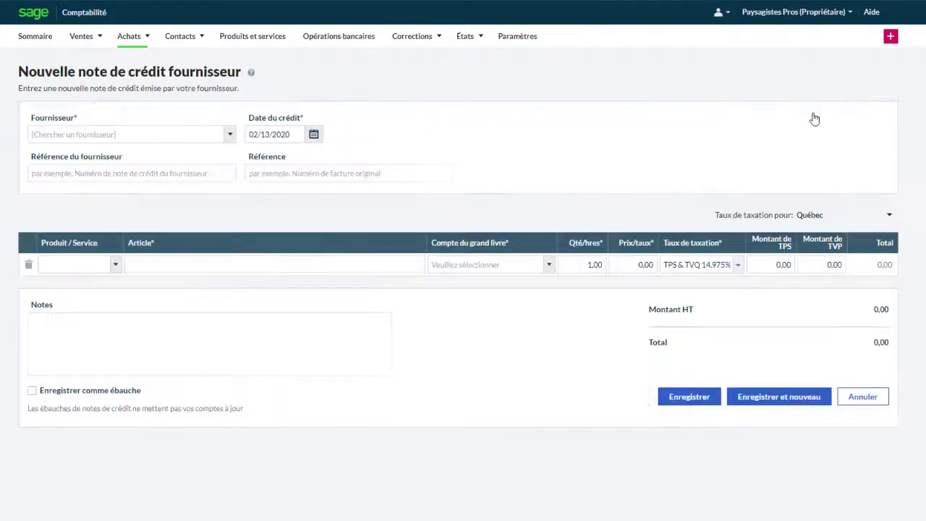
left_click(230, 135)
left_click(176, 241)
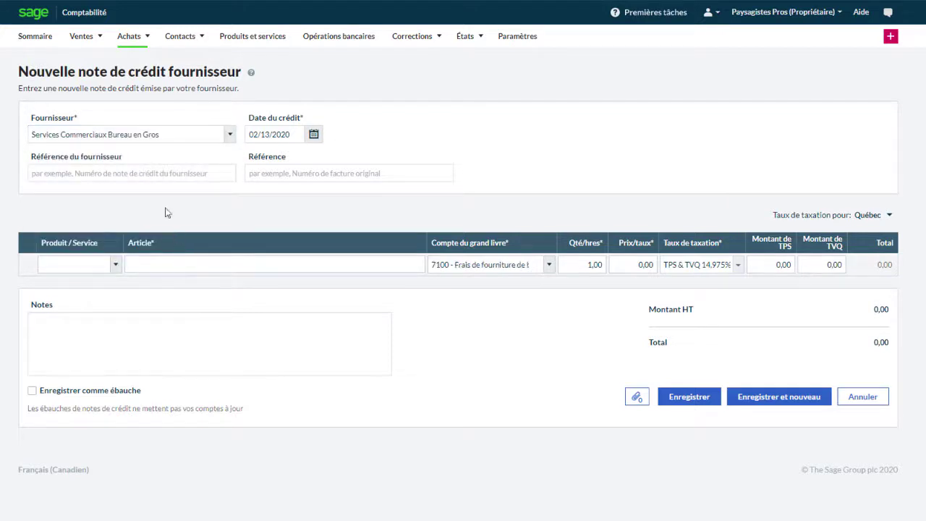
left_click(145, 170)
type("NC9487")
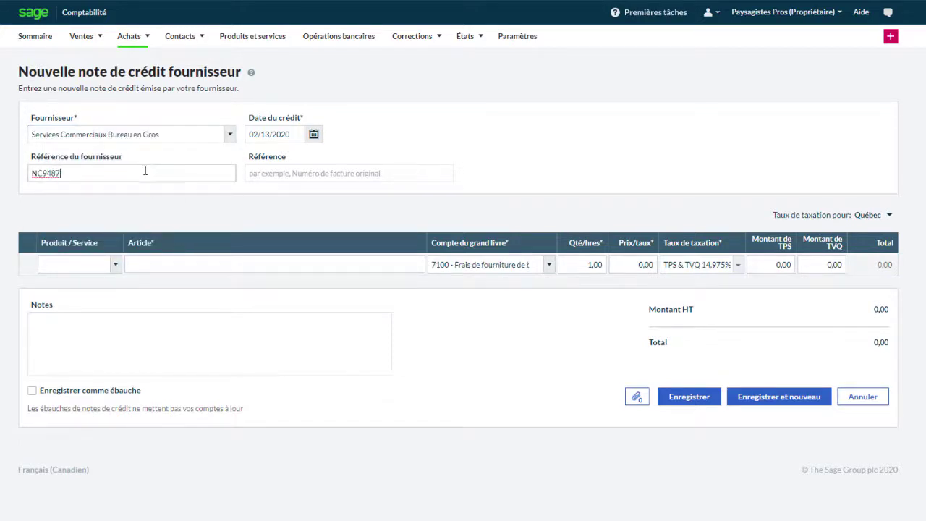
Enter a Crédit en magasin line priced at 50,00 and save the supplier credit note.
left_click(204, 262)
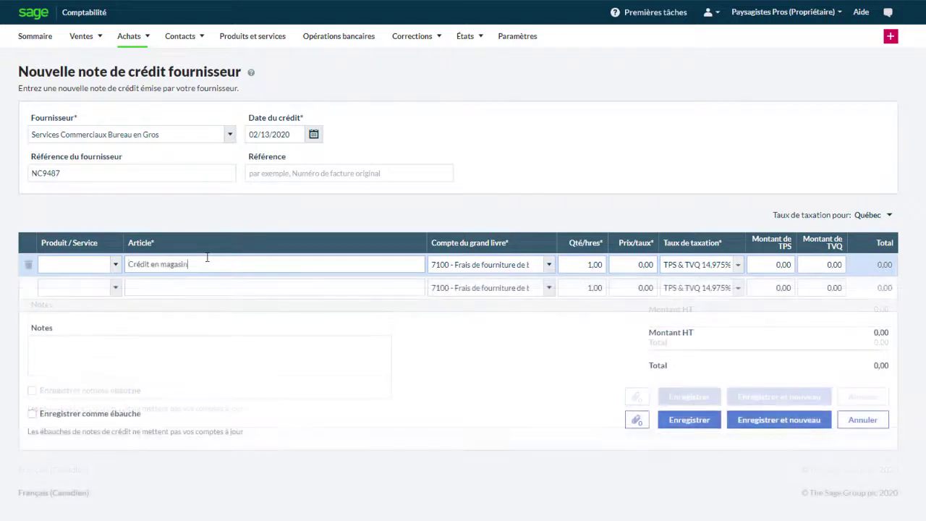
left_click(649, 261)
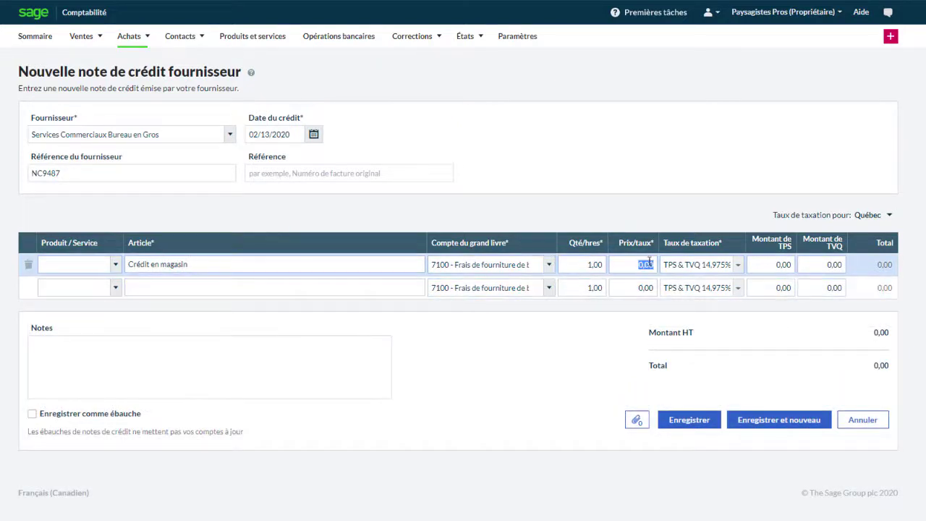
type("50")
key("Tab")
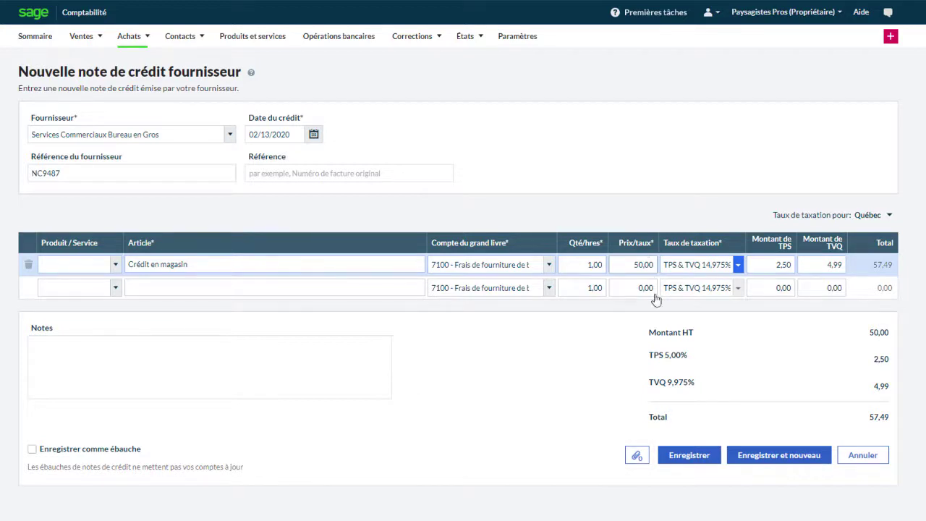
left_click(688, 455)
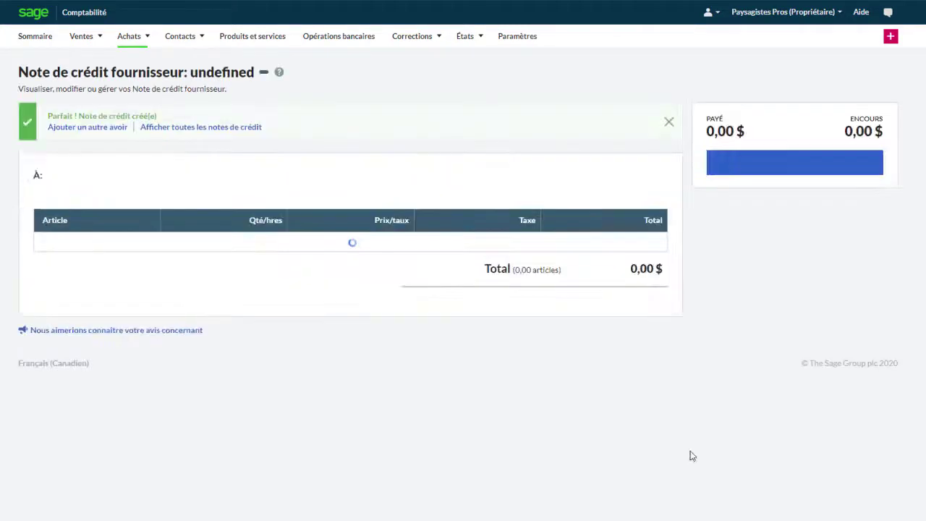